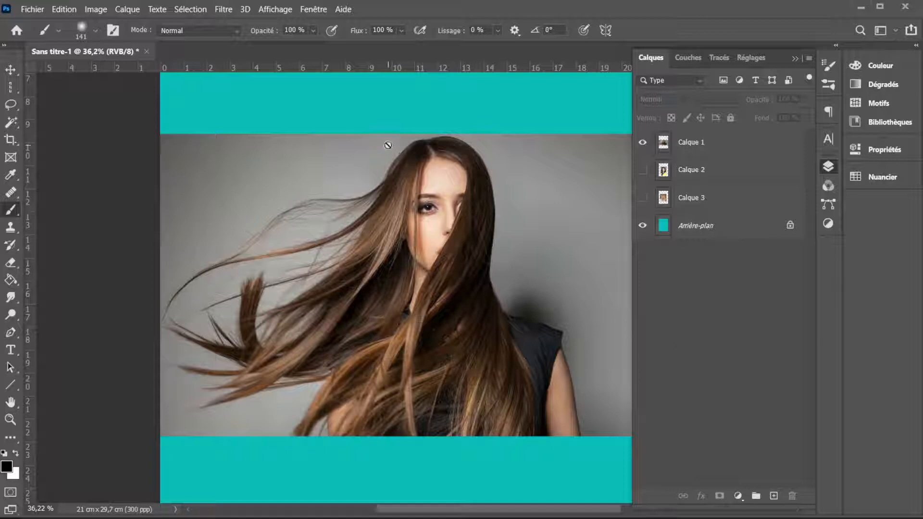
# - Remove the background of Calque 1, leaving only the woman with windblown hair on a layer mask
pyautogui.click(710, 146)
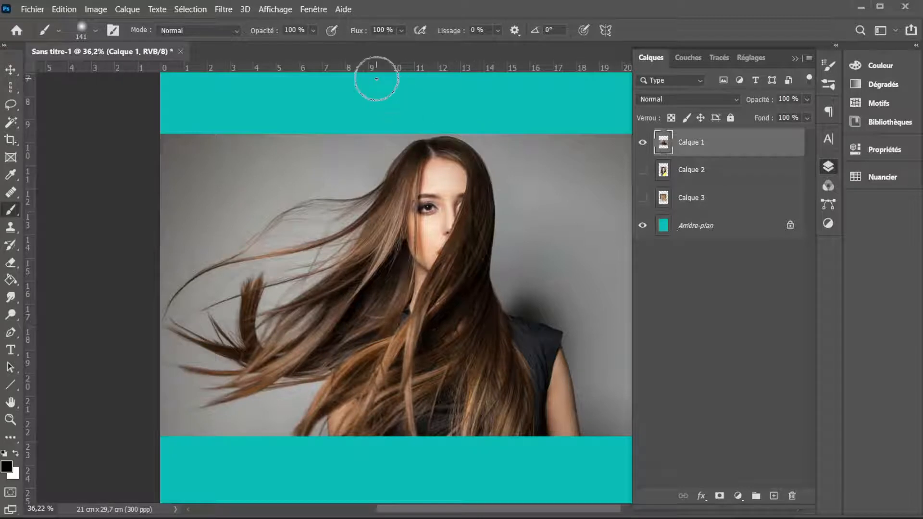
pyautogui.click(309, 12)
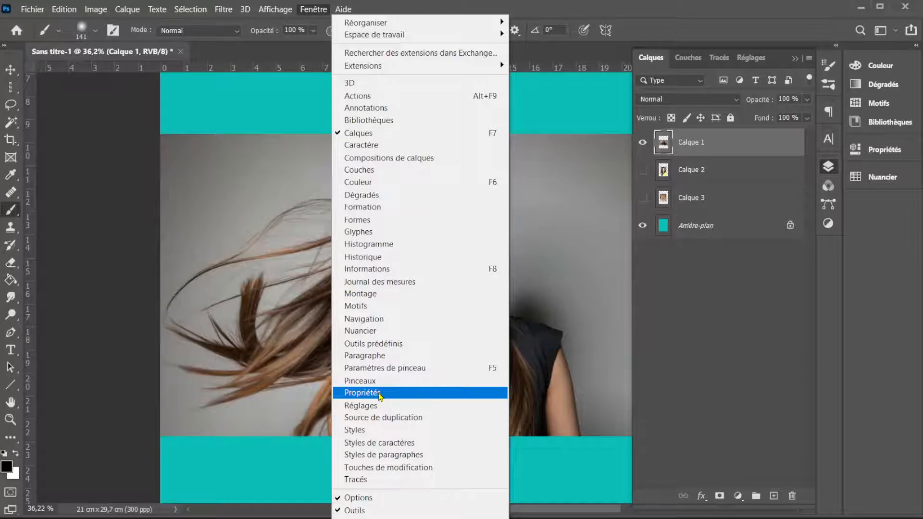
pyautogui.click(380, 394)
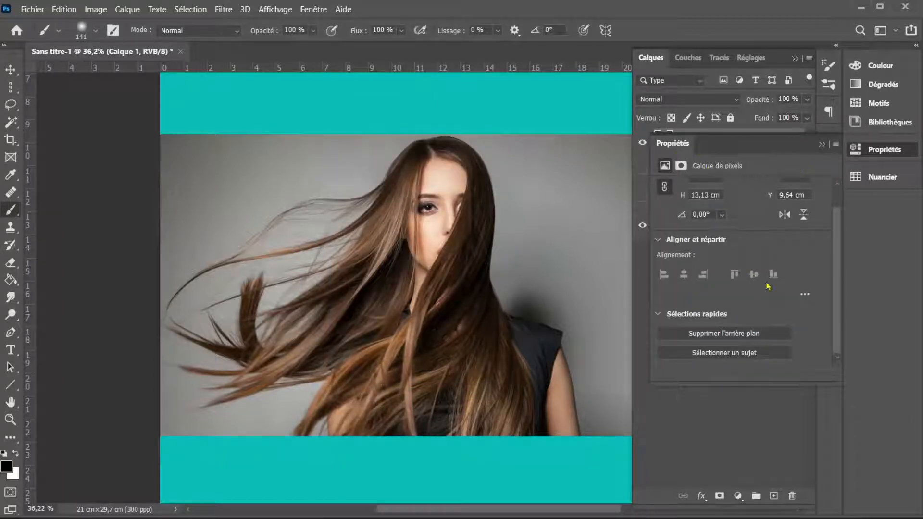
pyautogui.click(729, 335)
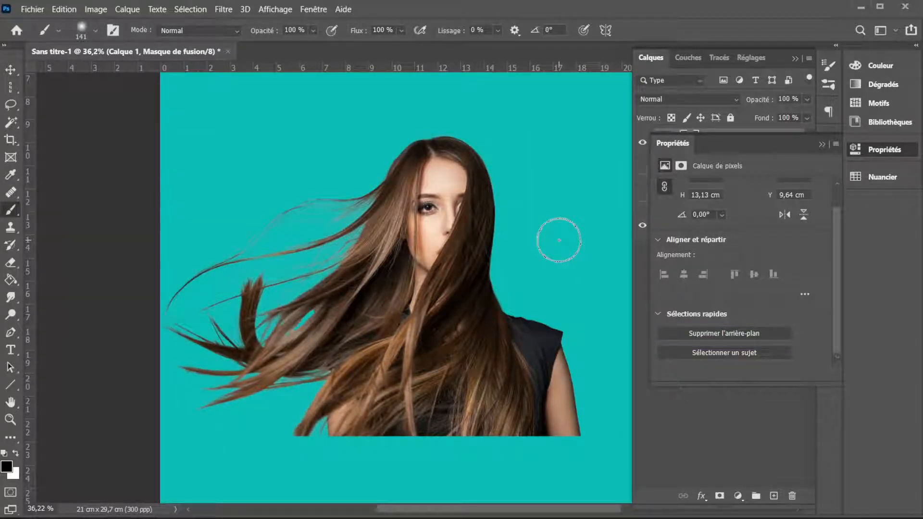
pyautogui.click(822, 144)
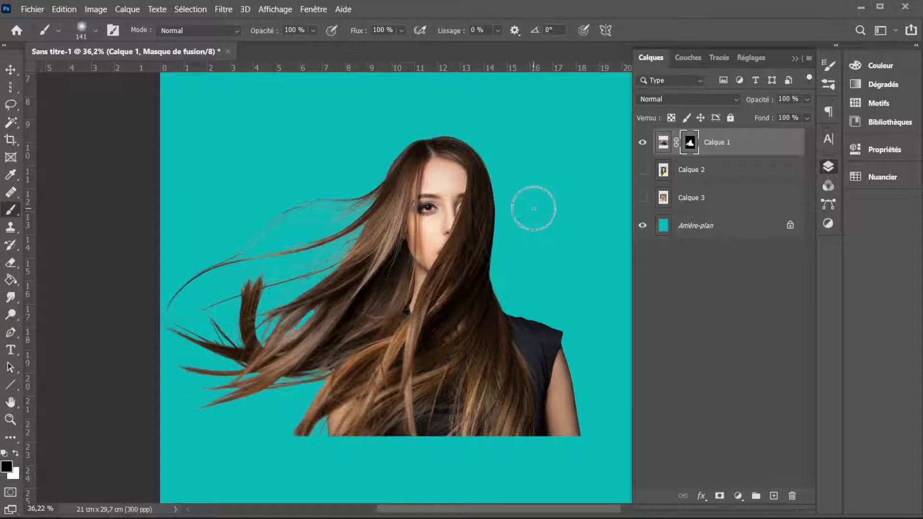
# - Hide Calque 1 and show Calque 2
pyautogui.press('x')
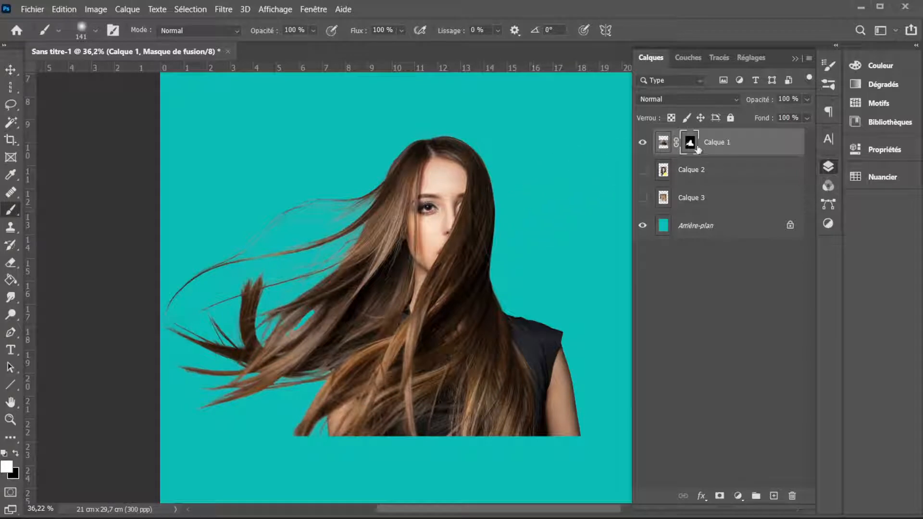
pyautogui.moveTo(485, 145)
pyautogui.mouseDown()
pyautogui.moveTo(499, 208)
pyautogui.moveTo(500, 329)
pyautogui.moveTo(511, 334)
pyautogui.moveTo(503, 299)
pyautogui.moveTo(513, 173)
pyautogui.moveTo(502, 133)
pyautogui.moveTo(418, 132)
pyautogui.moveTo(502, 147)
pyautogui.moveTo(492, 165)
pyautogui.moveTo(463, 148)
pyautogui.moveTo(394, 154)
pyautogui.moveTo(361, 191)
pyautogui.moveTo(341, 262)
pyautogui.moveTo(388, 137)
pyautogui.moveTo(361, 249)
pyautogui.mouseUp()
pyautogui.click(642, 142)
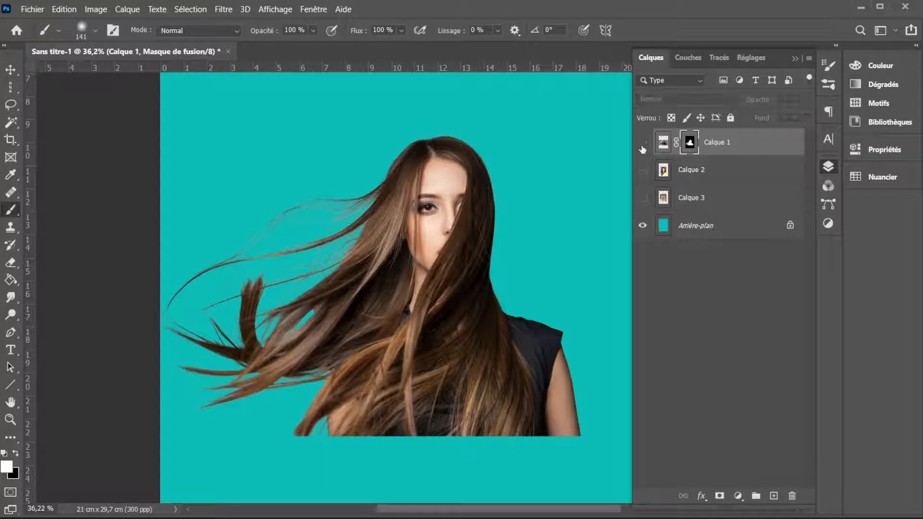
pyautogui.click(642, 169)
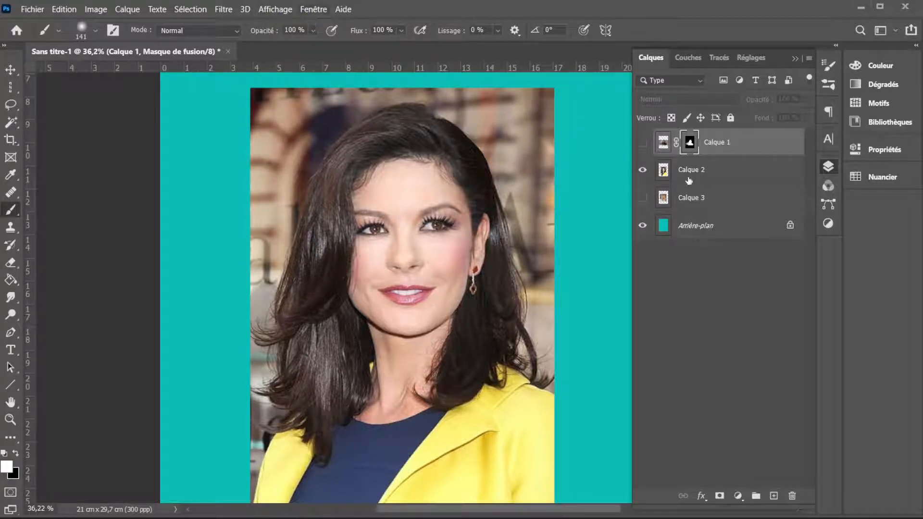
# - Remove the background of Calque 2, keeping only the dark-haired woman in the yellow jacket
pyautogui.click(666, 175)
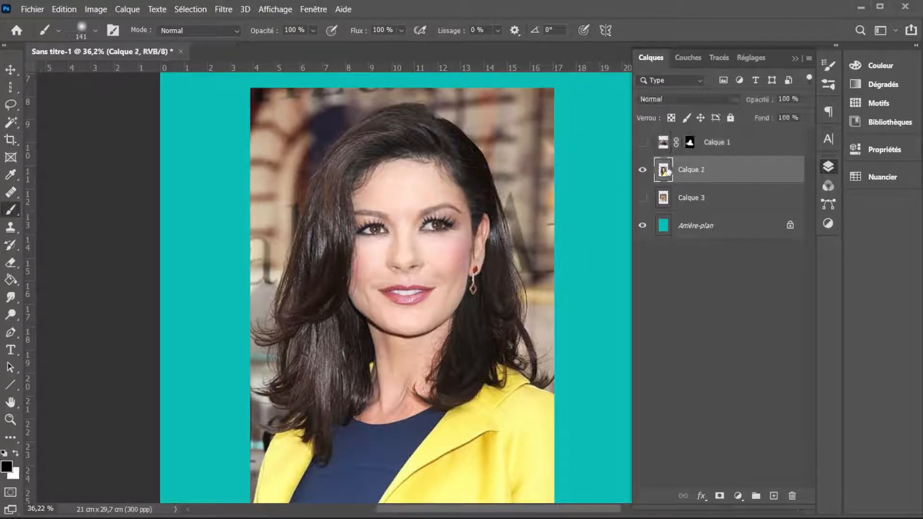
pyautogui.click(269, 9)
pyautogui.moveTo(312, 16)
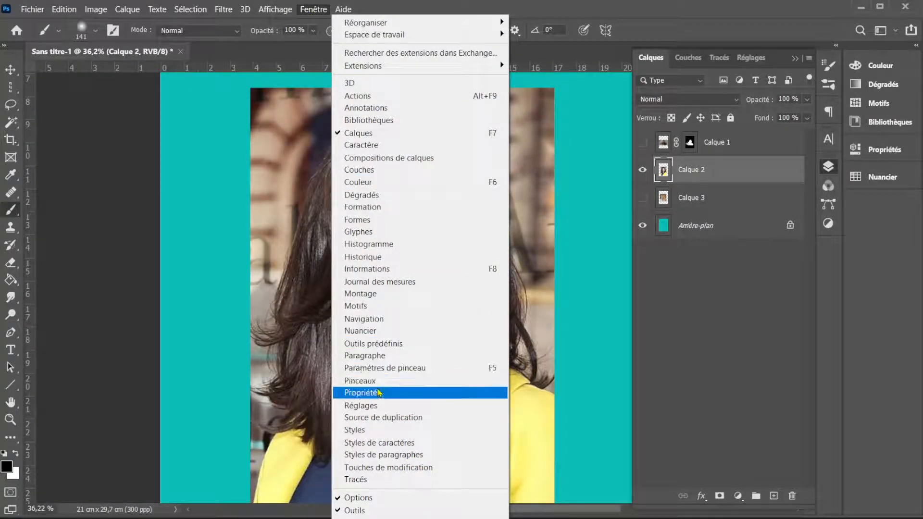
pyautogui.click(378, 393)
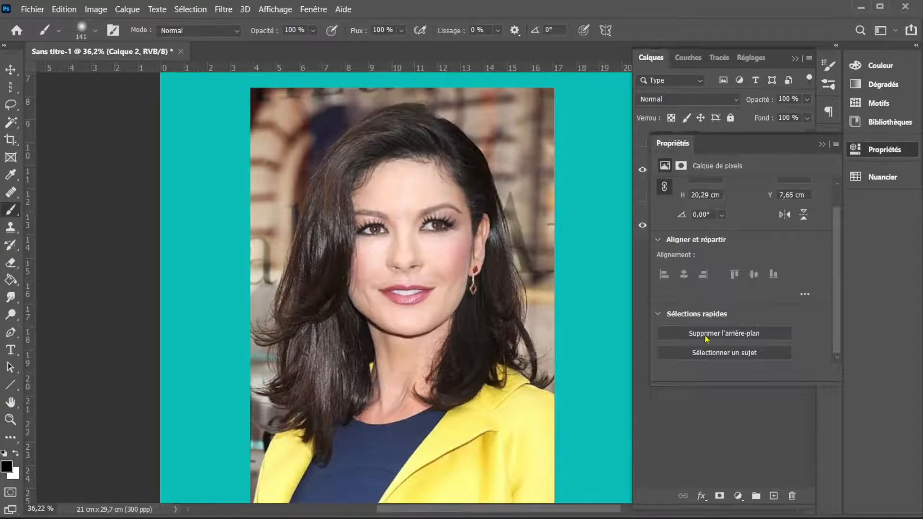
pyautogui.click(705, 335)
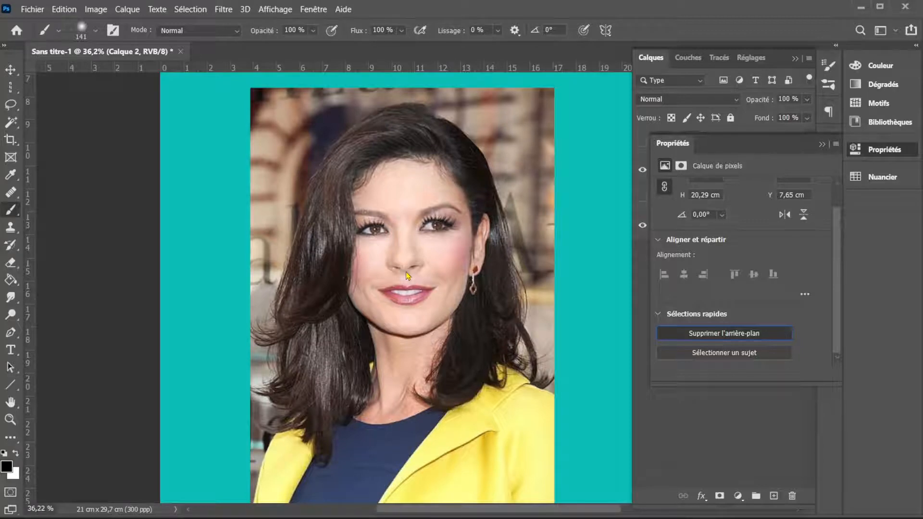
pyautogui.click(822, 144)
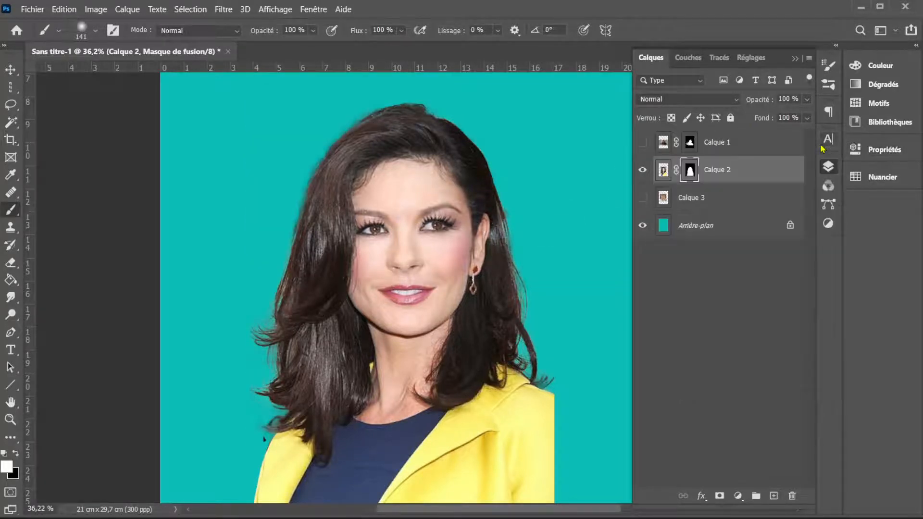
# - Hide Calque 2 and show Calque 3
pyautogui.click(643, 170)
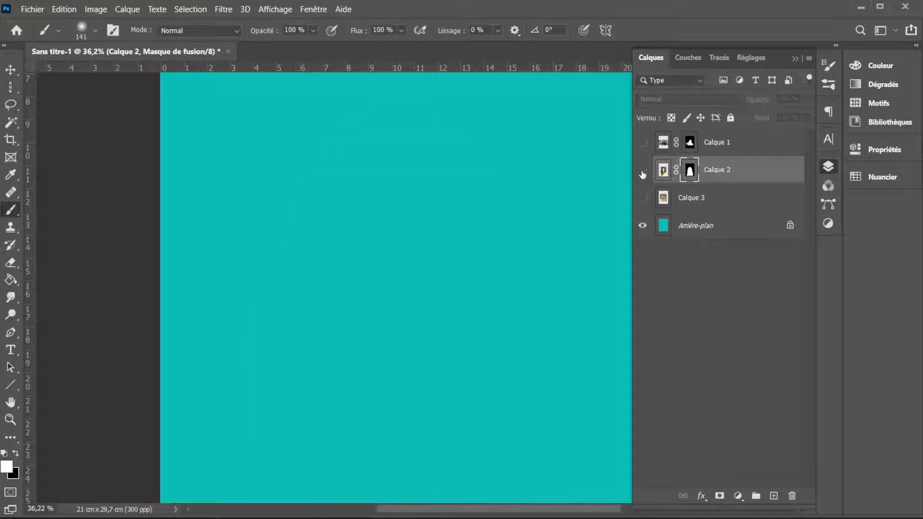
pyautogui.click(642, 198)
pyautogui.scroll(3, 440, 267)
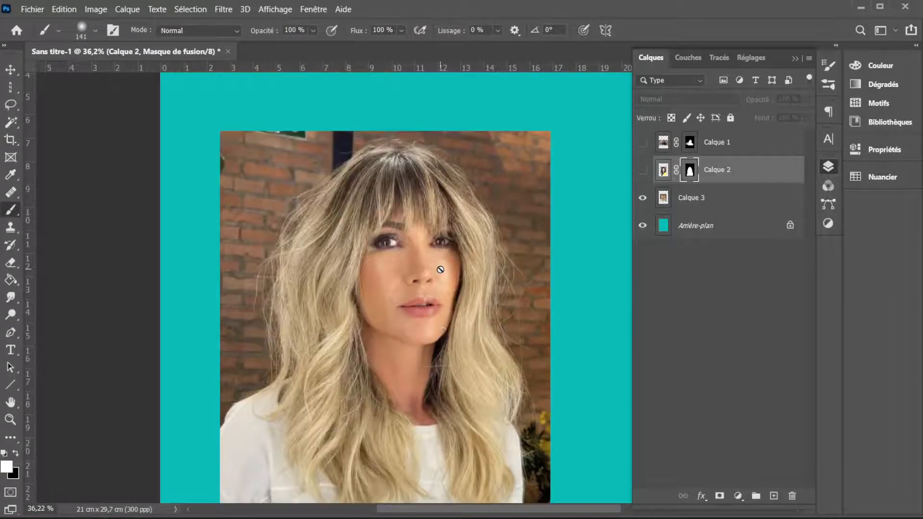
pyautogui.scroll(-2, 440, 269)
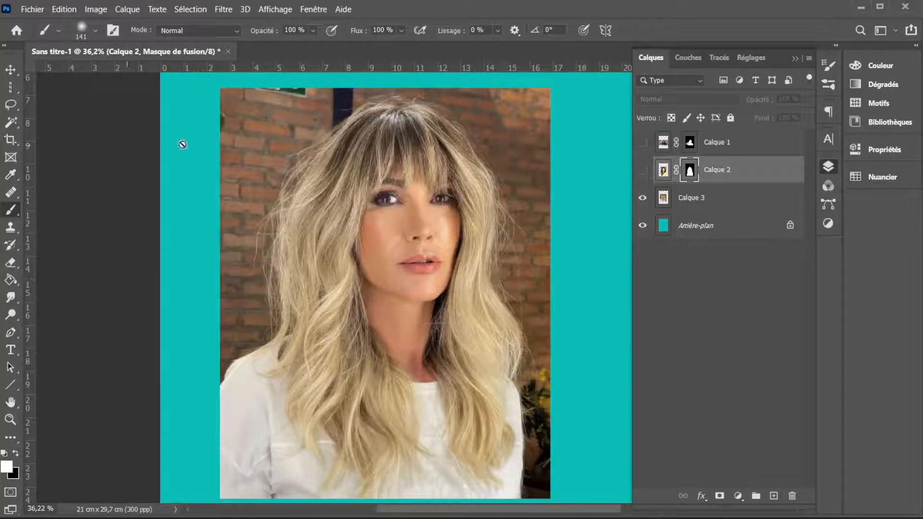
pyautogui.rightClick(510, 293)
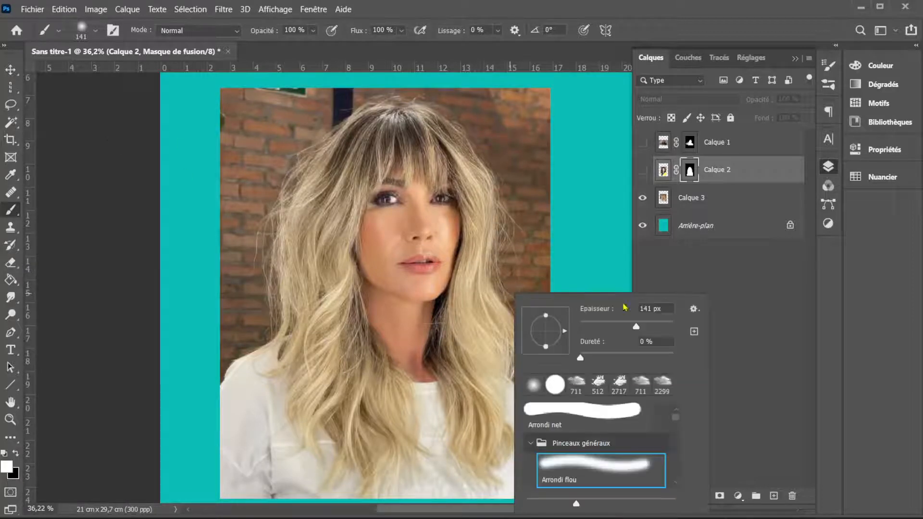
pyautogui.click(731, 288)
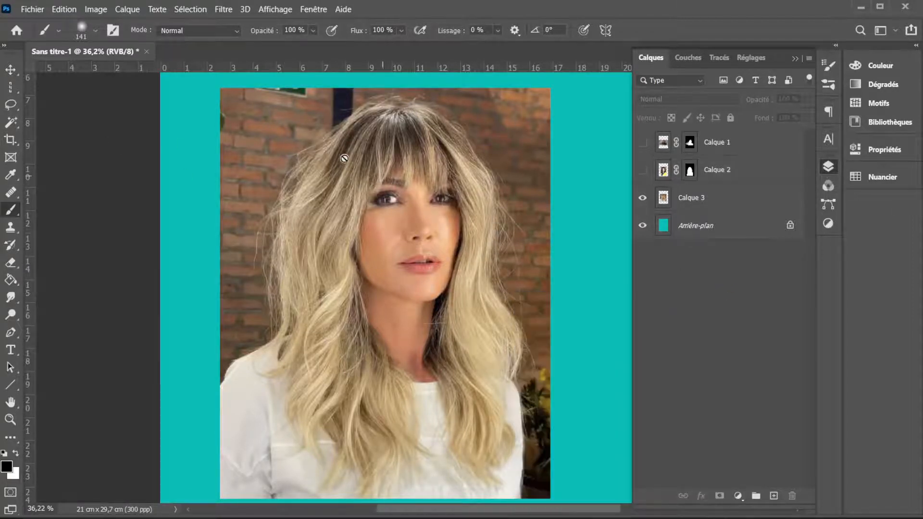
# - Remove the brick-wall background of Calque 3, keeping only the blonde woman
pyautogui.click(664, 200)
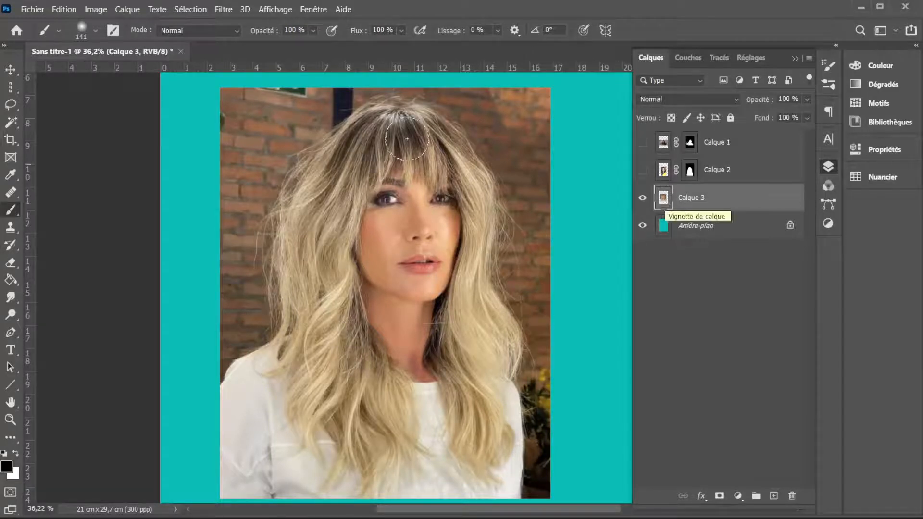
pyautogui.click(314, 10)
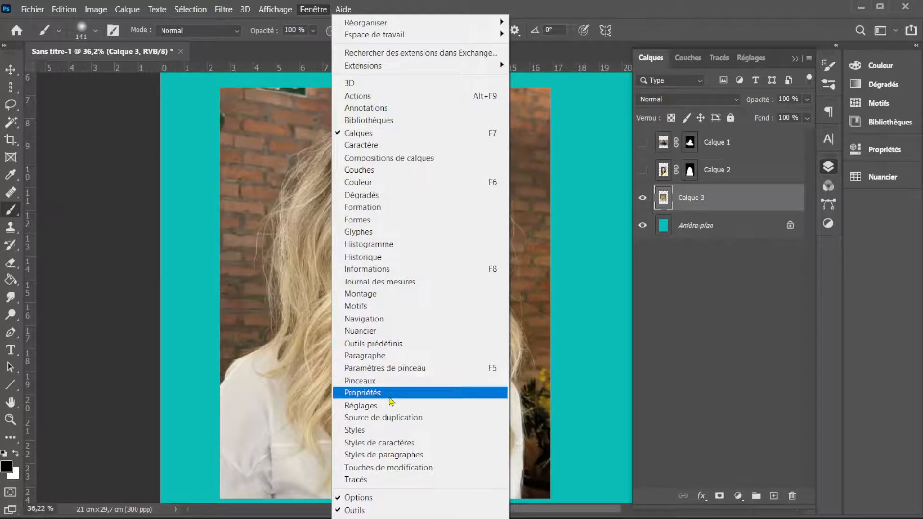
pyautogui.click(390, 394)
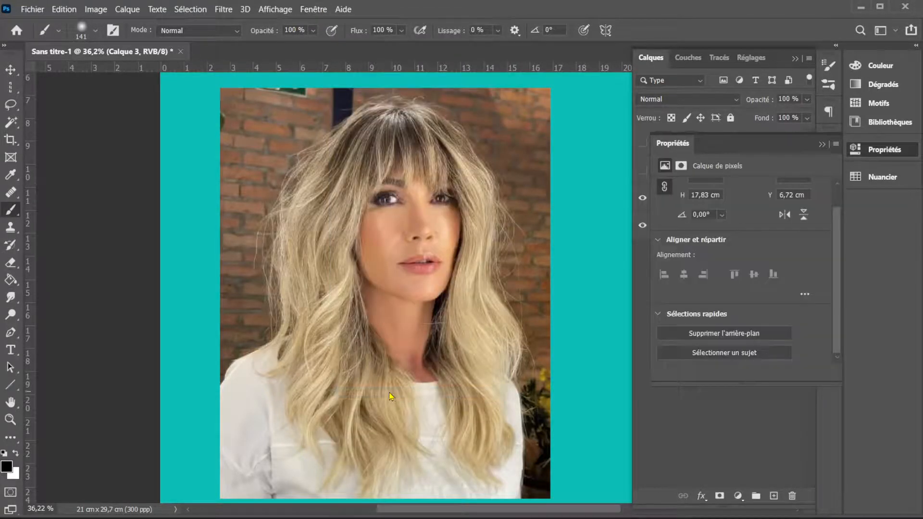
pyautogui.click(733, 333)
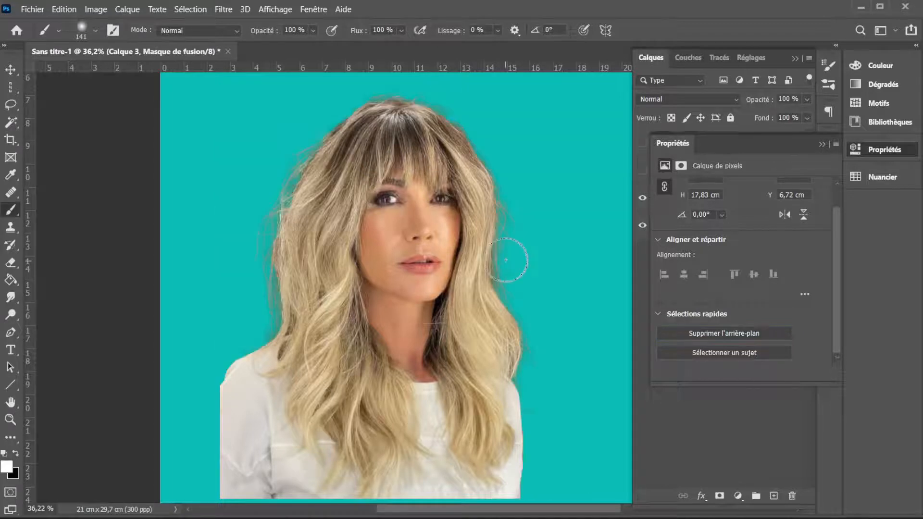
pyautogui.click(822, 144)
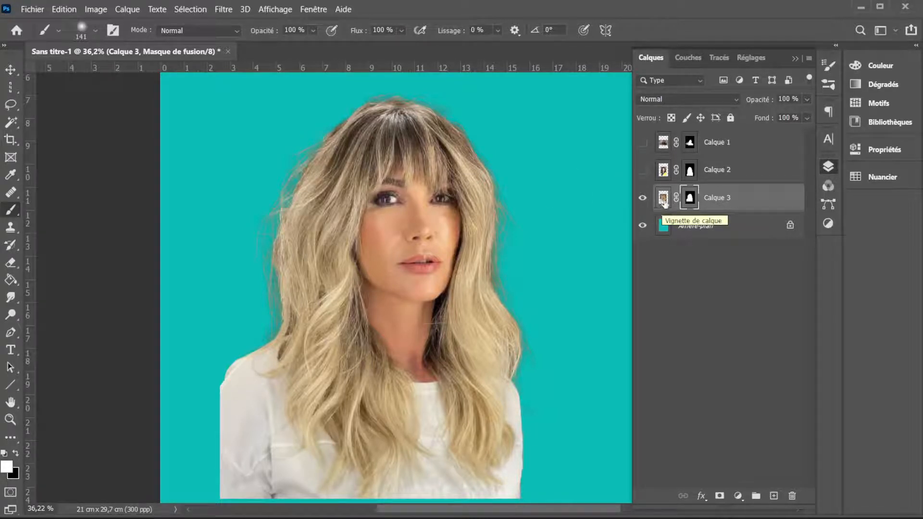
# - Tighten Calque 3's mask by contracting its loaded selection 2 pixels and masking out the fringe outside it, leaving nothing selected
pyautogui.keyDown('ctrl'); pyautogui.click(689, 201); pyautogui.keyUp('ctrl')
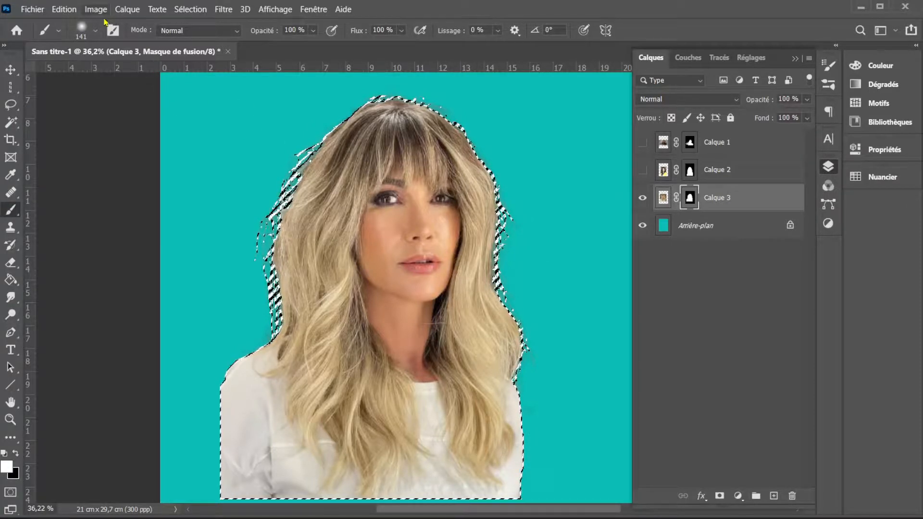
pyautogui.click(187, 13)
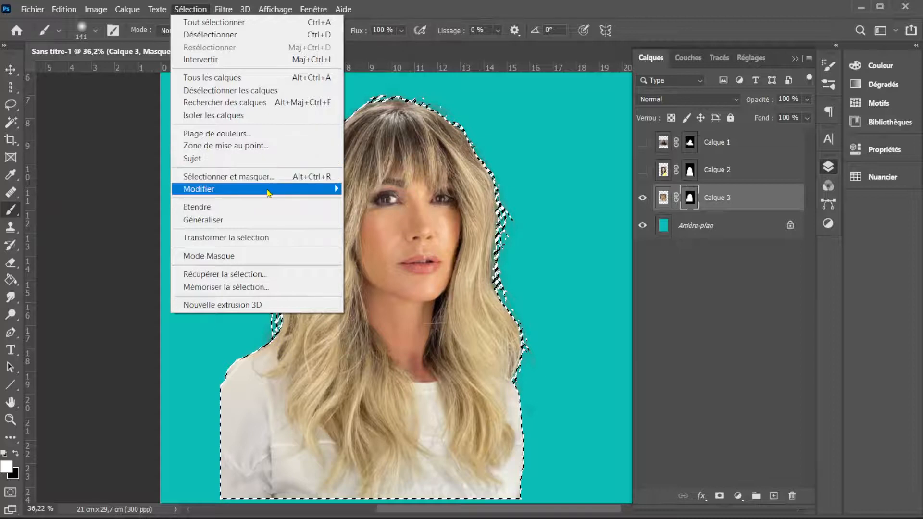
pyautogui.moveTo(268, 190)
pyautogui.click(394, 226)
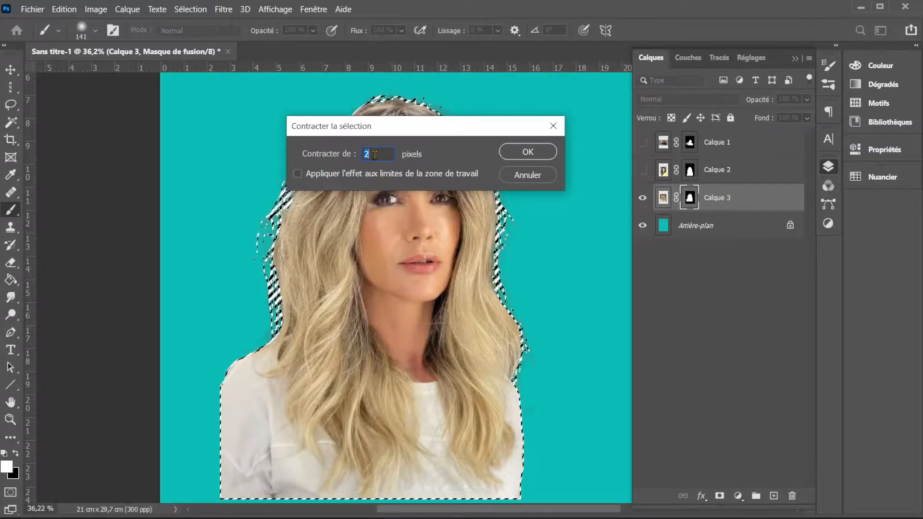
pyautogui.click(518, 152)
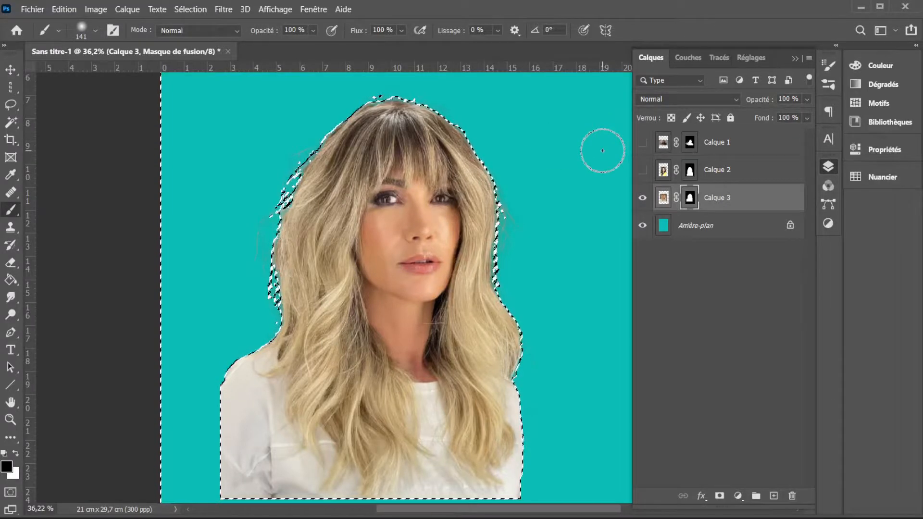
pyautogui.hotkey('ctrl', 'd')
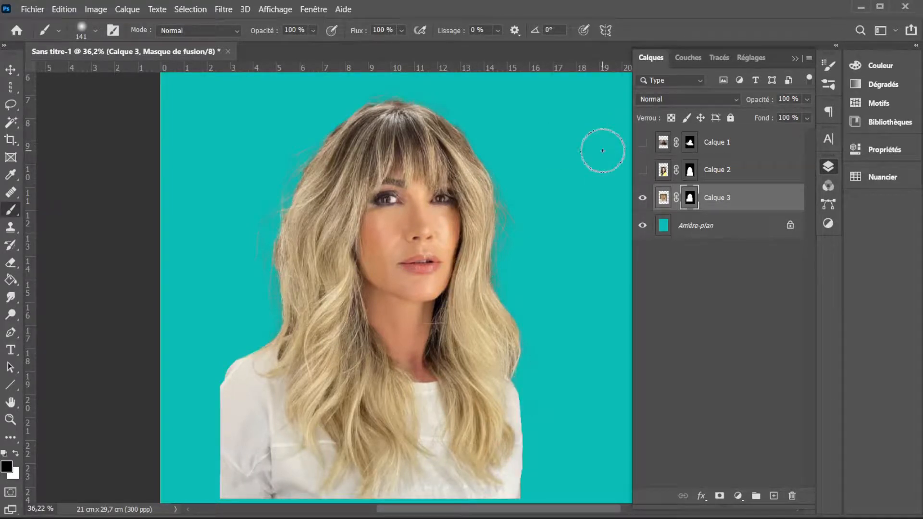
# - Show Calque 2 and Calque 1 again alongside Calque 3, and make Calque 1 the active layer
pyautogui.scroll(5, 530, 181)
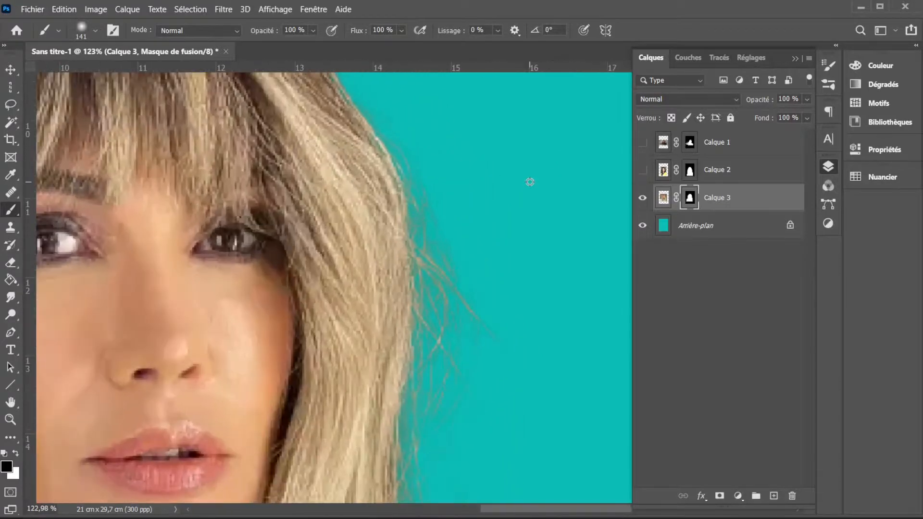
pyautogui.scroll(5, 340, 216)
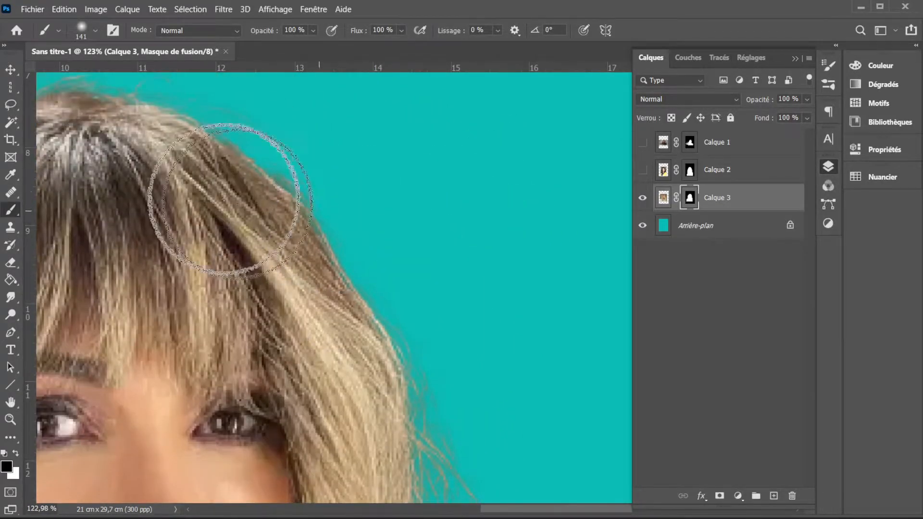
pyautogui.scroll(-5, 229, 199)
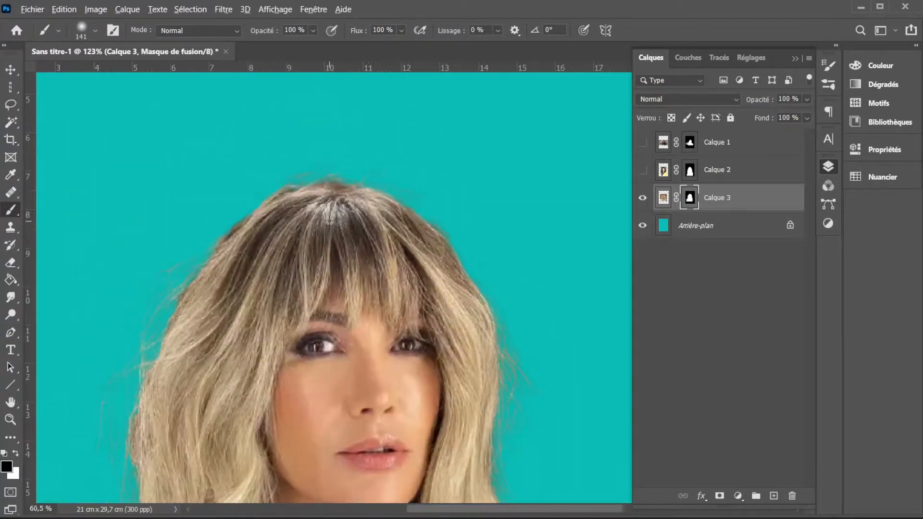
pyautogui.scroll(-3, 329, 221)
pyautogui.scroll(-3, 579, 192)
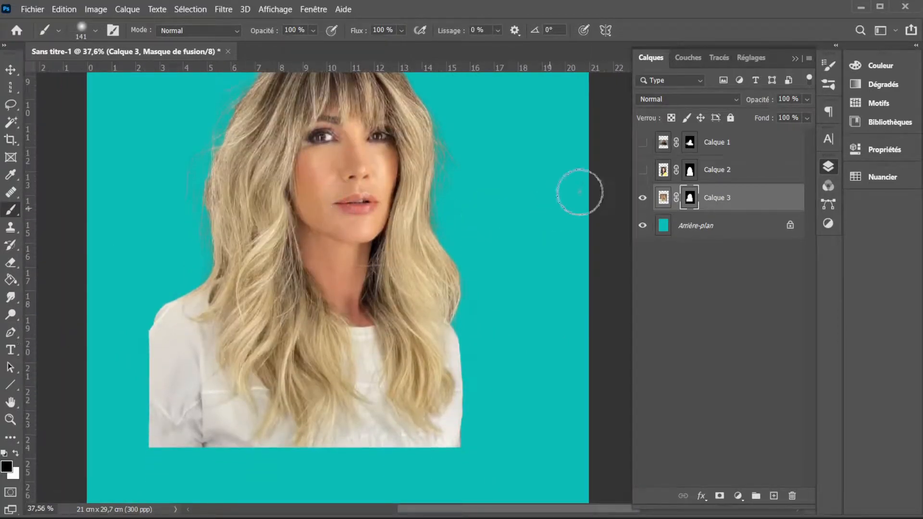
pyautogui.click(642, 171)
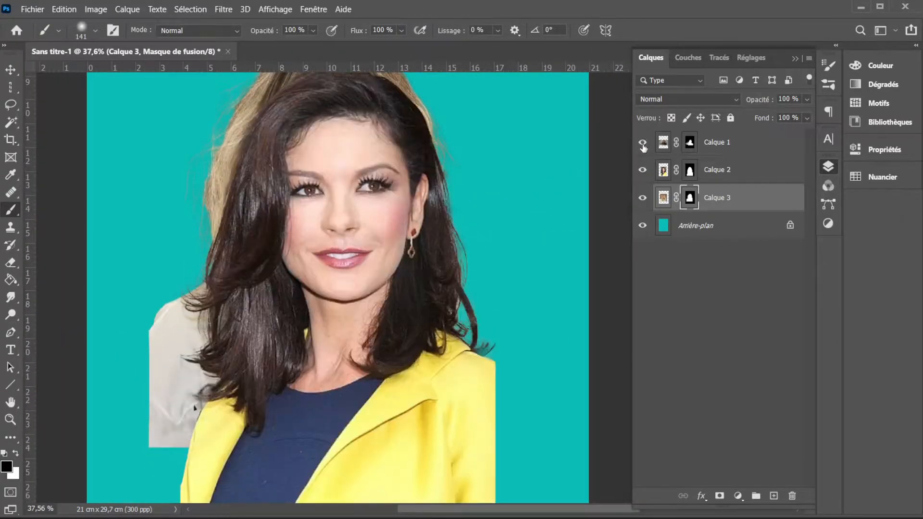
pyautogui.click(643, 143)
pyautogui.click(663, 170)
pyautogui.scroll(-2, 362, 235)
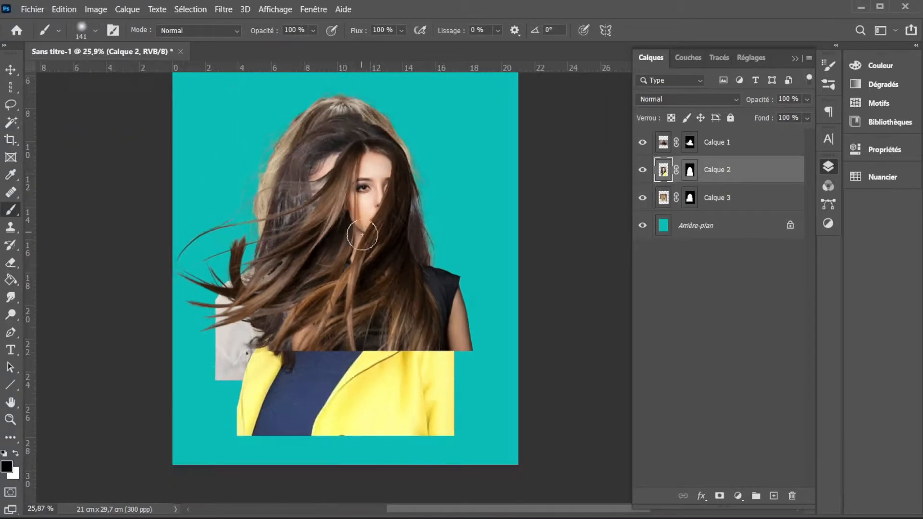
pyautogui.click(662, 144)
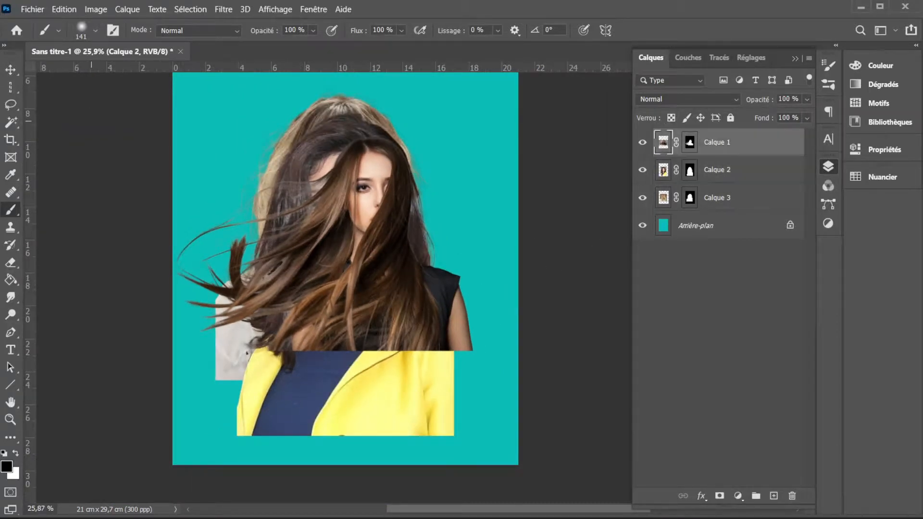
# - Arrange the cut-outs on the canvas: Calque 1 in the lower-right corner, Calque 2 at the lower left, Calque 3 slightly higher and right behind them
pyautogui.click(9, 70)
pyautogui.moveTo(365, 262); pyautogui.dragTo(430, 375)
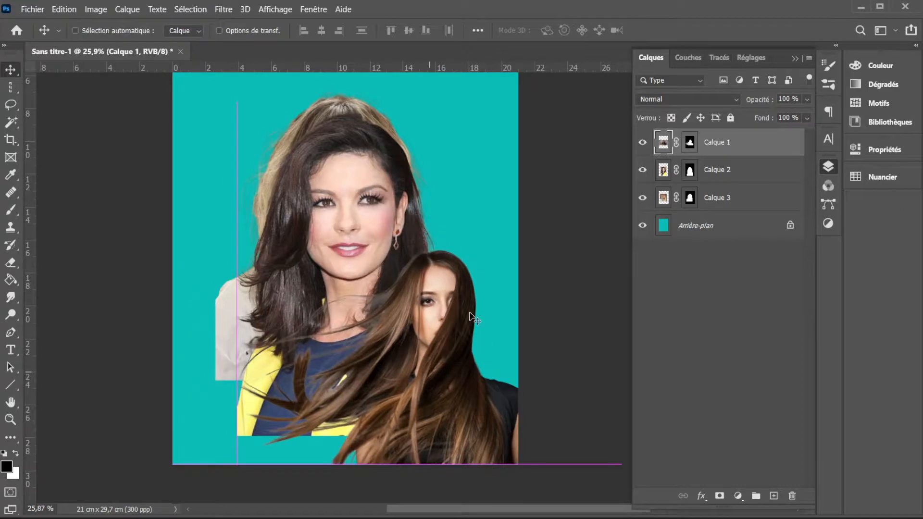
pyautogui.click(663, 170)
pyautogui.moveTo(365, 248); pyautogui.dragTo(268, 276)
pyautogui.click(665, 204)
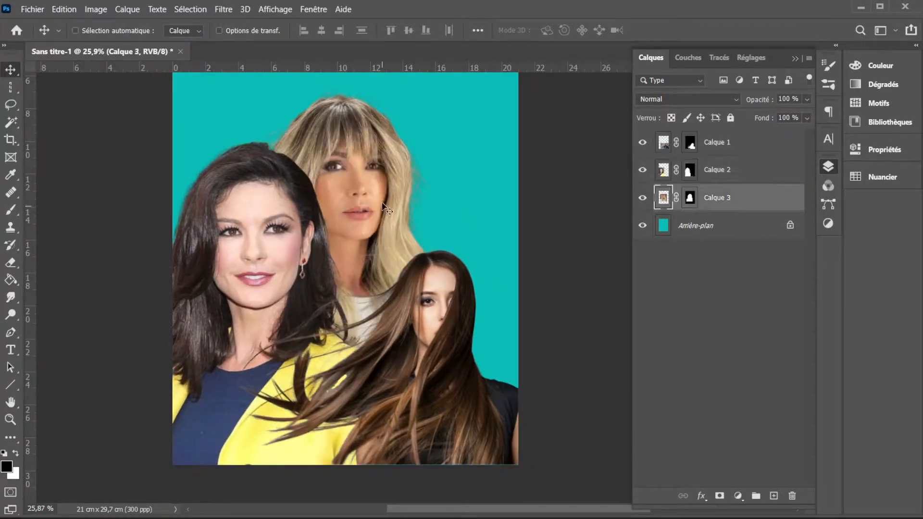
pyautogui.moveTo(375, 171); pyautogui.dragTo(412, 184)
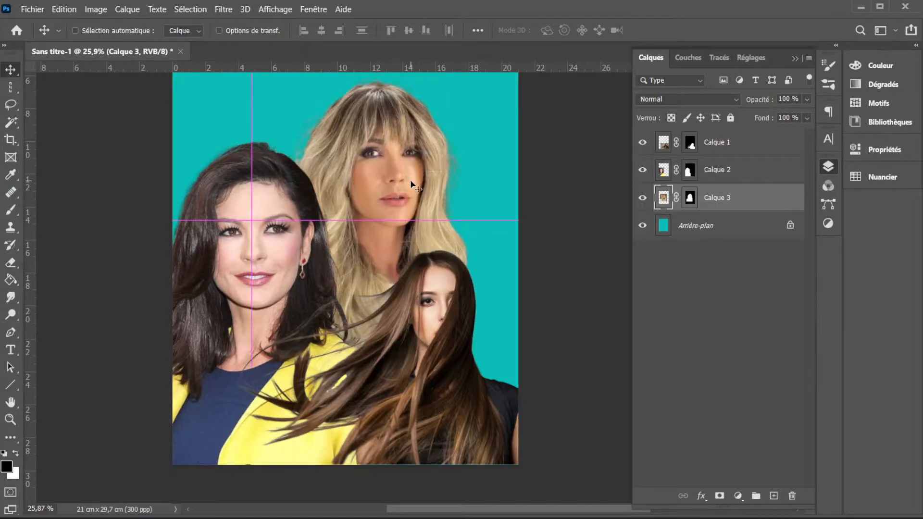
# - Examine the hair edges and loose strands where the three cut-out women overlap, both close up and in the whole composition
pyautogui.scroll(5, 310, 364)
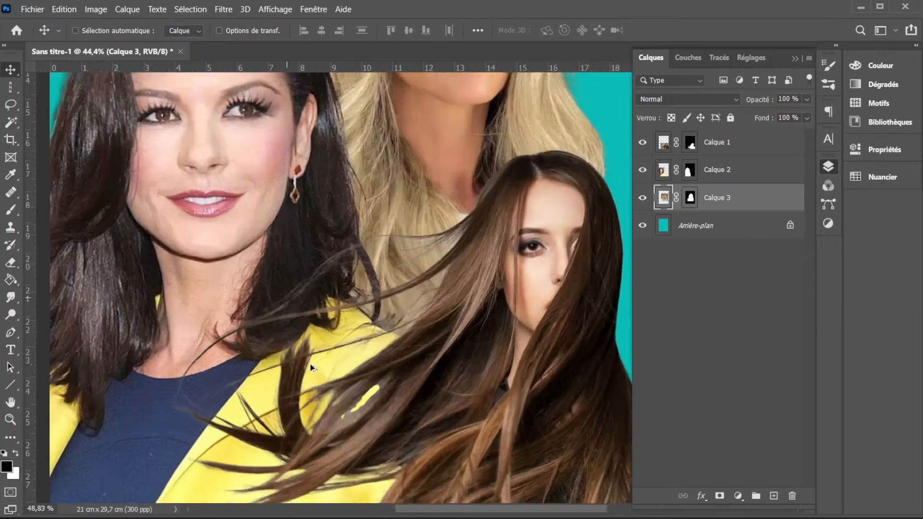
pyautogui.scroll(-3, 340, 320)
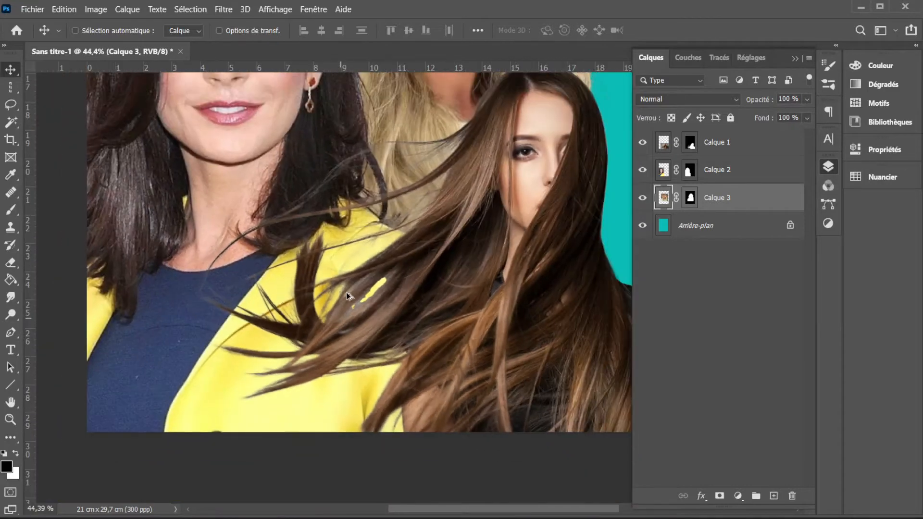
pyautogui.scroll(5, 346, 293)
pyautogui.scroll(2, 373, 287)
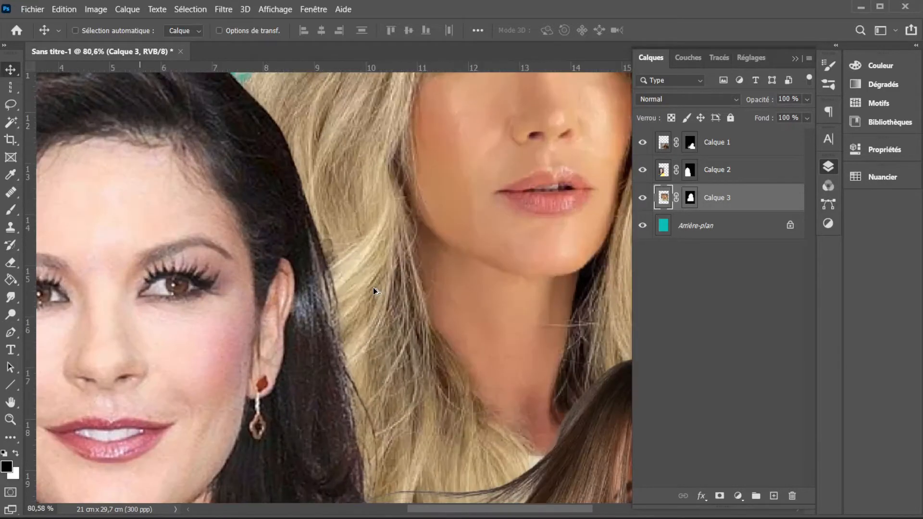
pyautogui.scroll(-5, 372, 287)
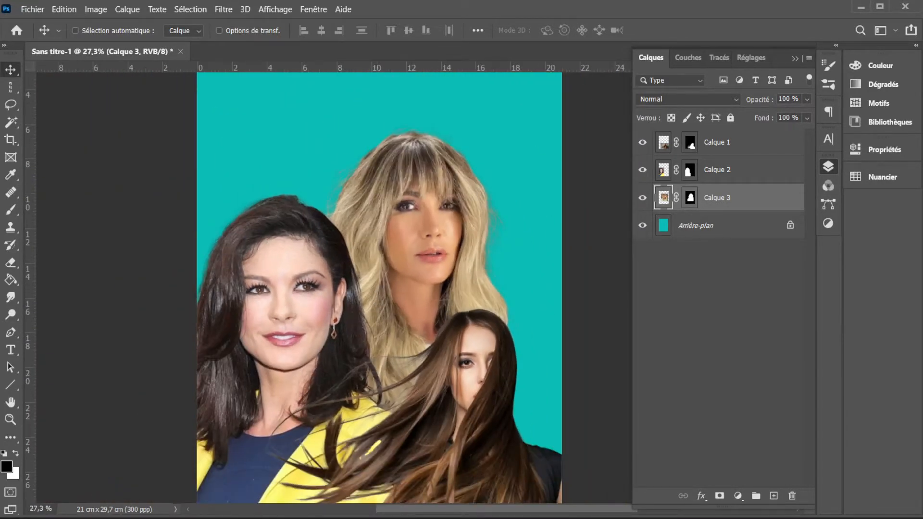